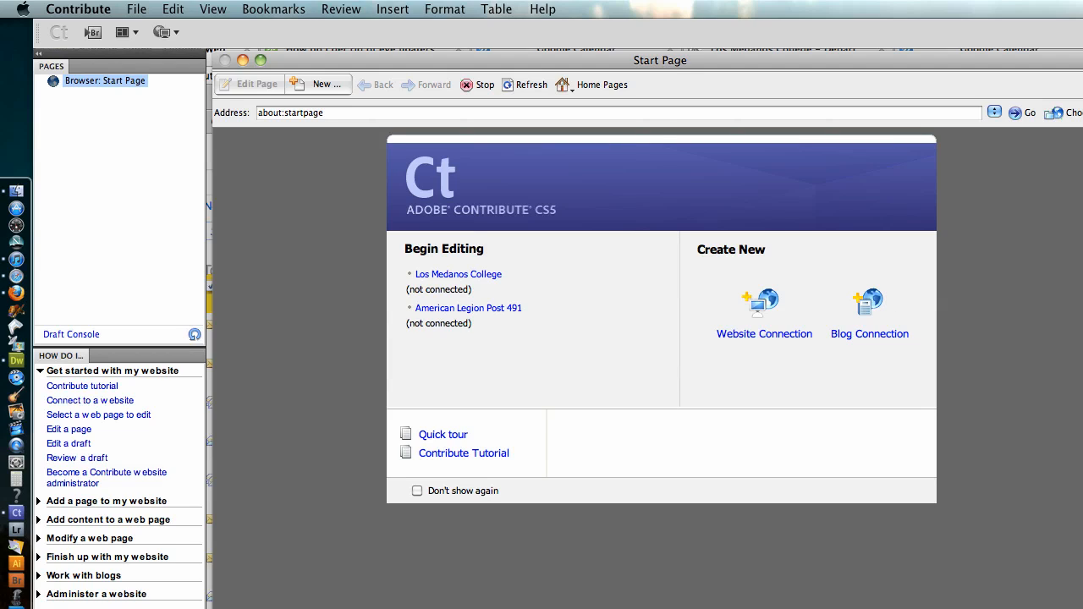
Open the Los Medanos College website from the start page and connect to it for editing
{"action": "left_click_drag", "start_coordinate": [1082, 608], "coordinate": [1074, 608]}
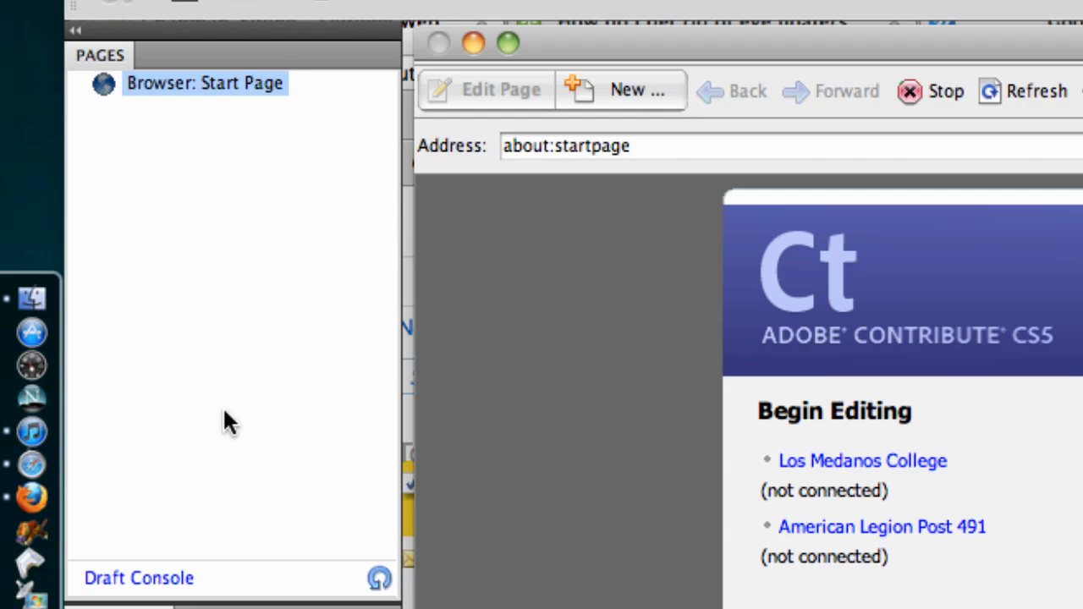
{"action": "left_click", "coordinate": [226, 607]}
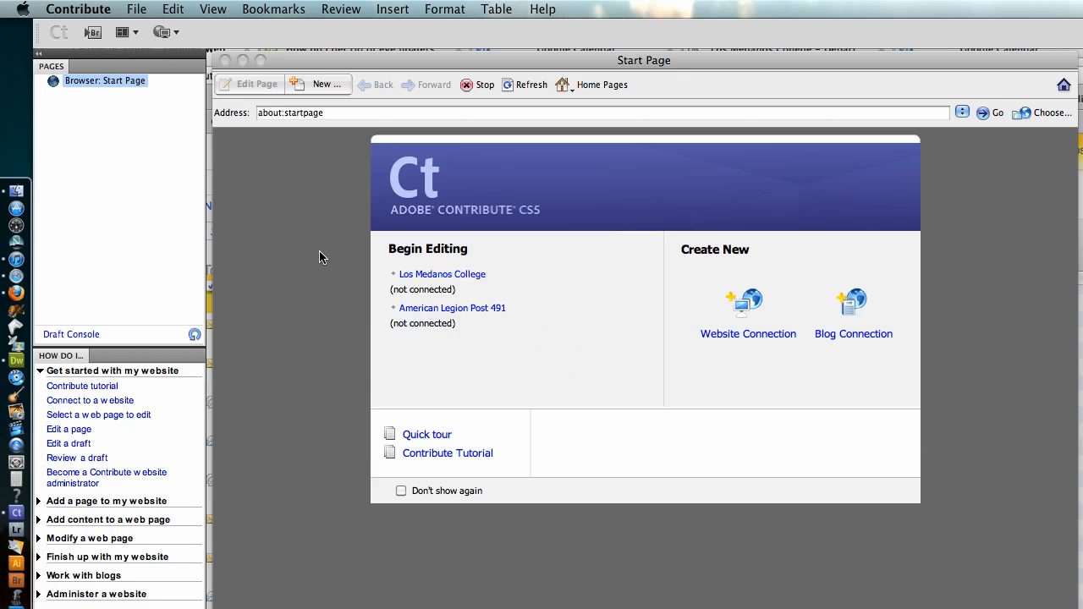
{"action": "left_click", "coordinate": [272, 243]}
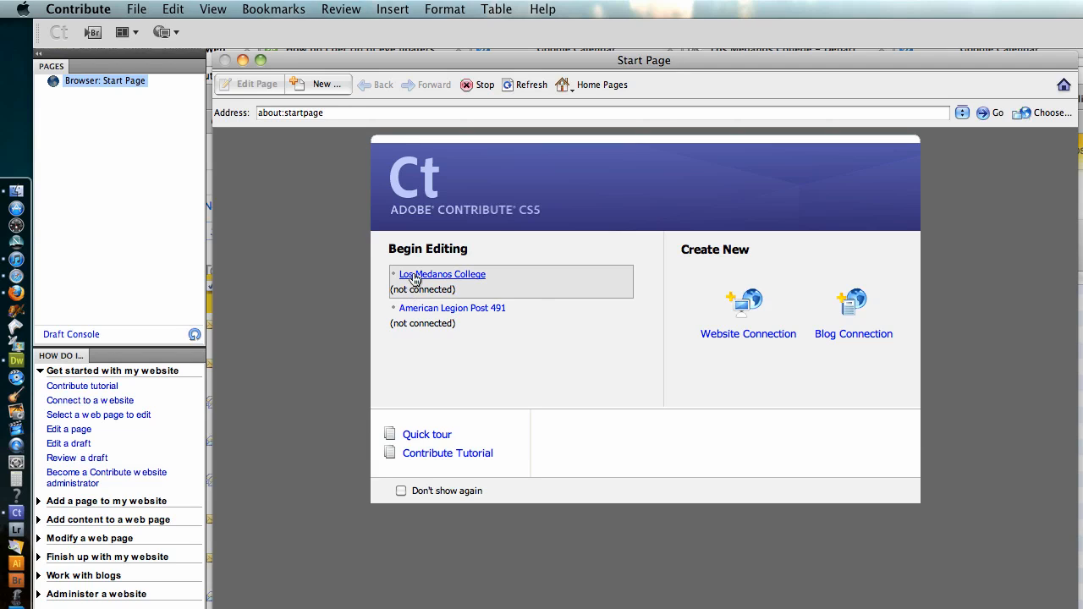
{"action": "left_click", "coordinate": [415, 279]}
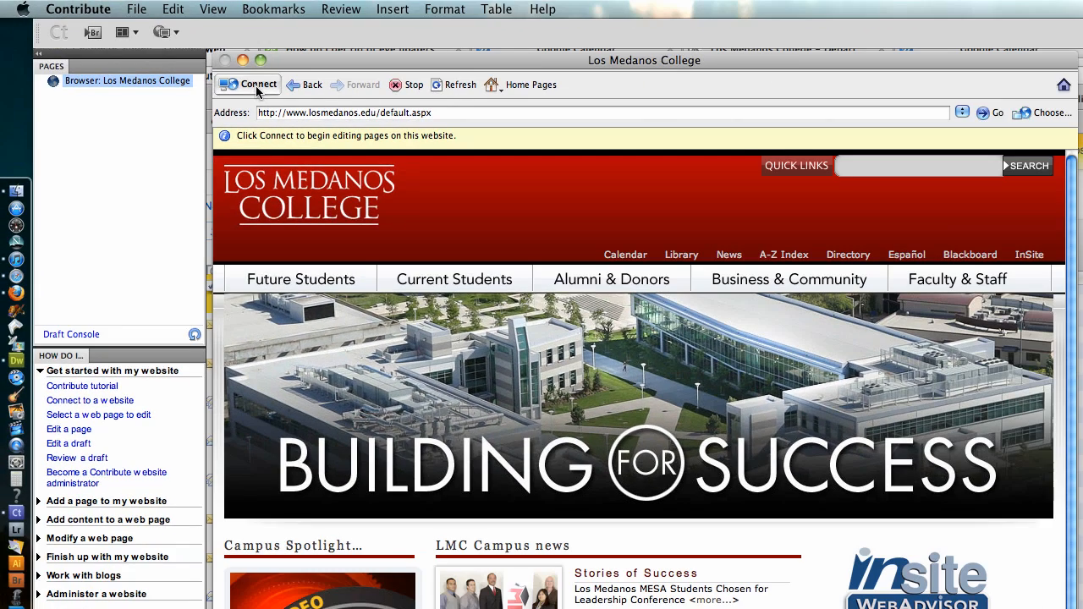
{"action": "left_click", "coordinate": [254, 86]}
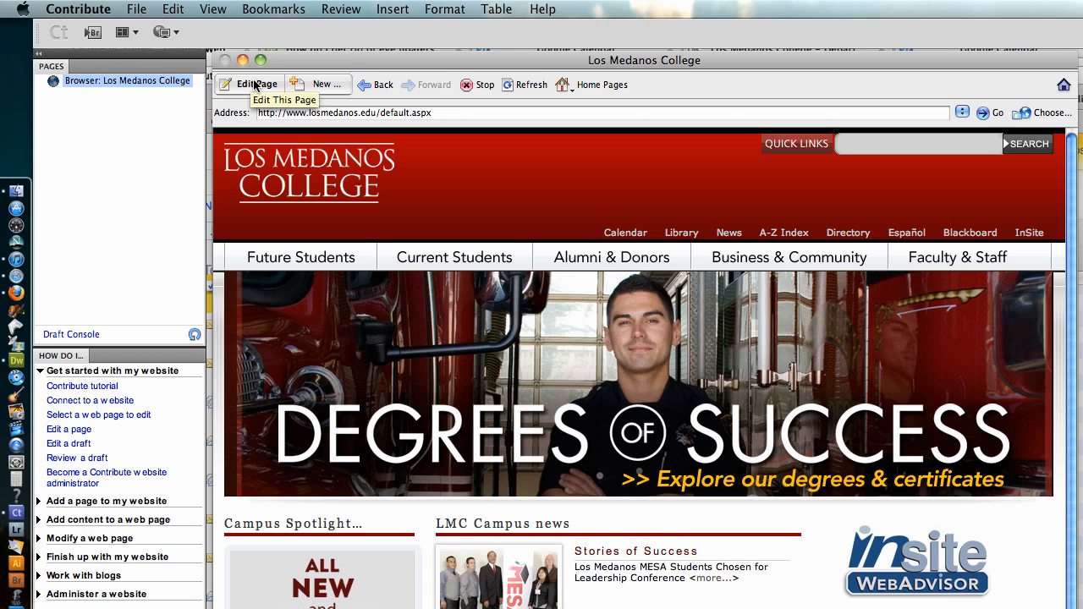
Browse through Alumni & Donors to the LMC Foundation section and open its Foundation Home page
{"action": "left_click", "coordinate": [605, 264]}
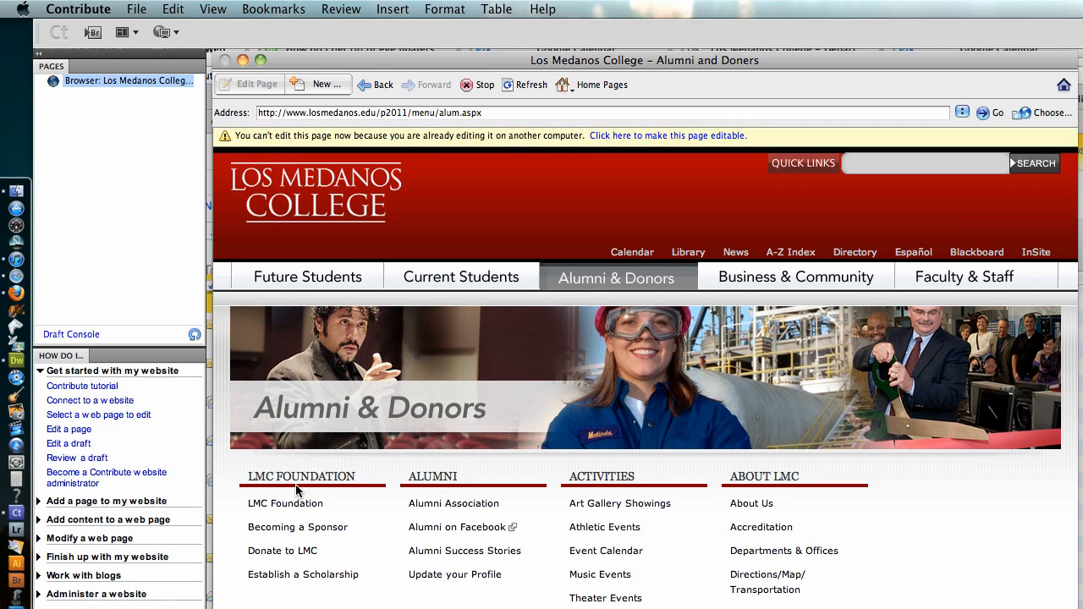
{"action": "left_click", "coordinate": [286, 505]}
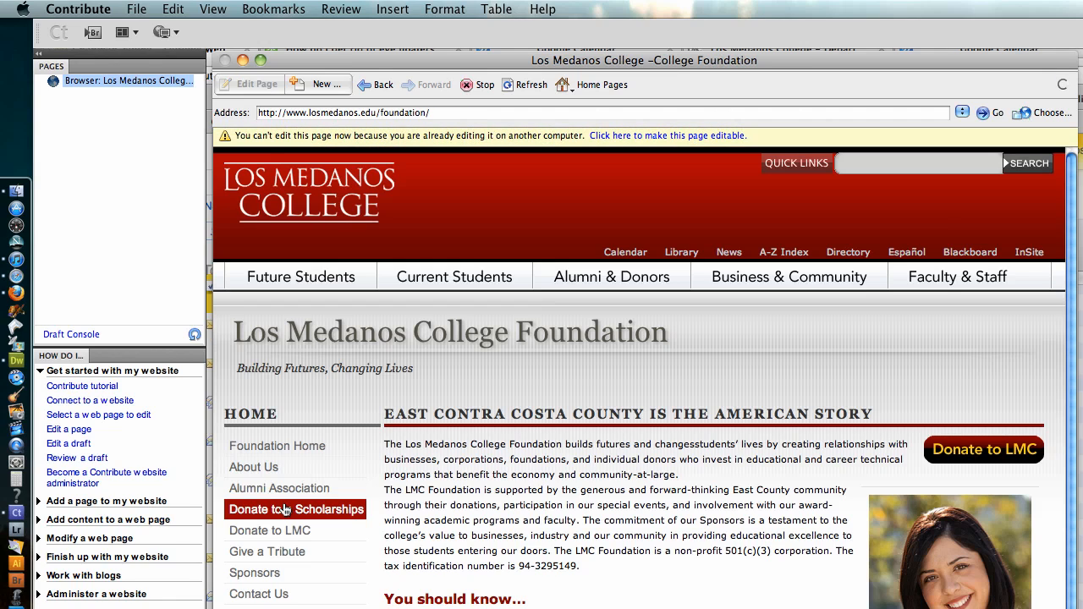
{"action": "left_click", "coordinate": [297, 447]}
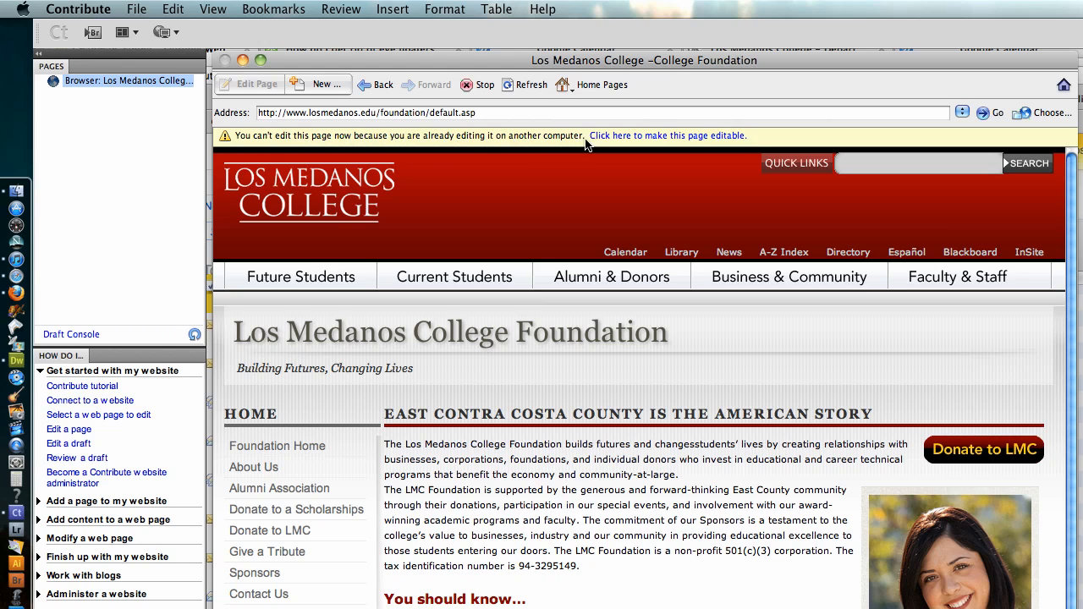
Remove the lock held by the other computer from the Foundation home page and open the page for editing
{"action": "left_click", "coordinate": [647, 136]}
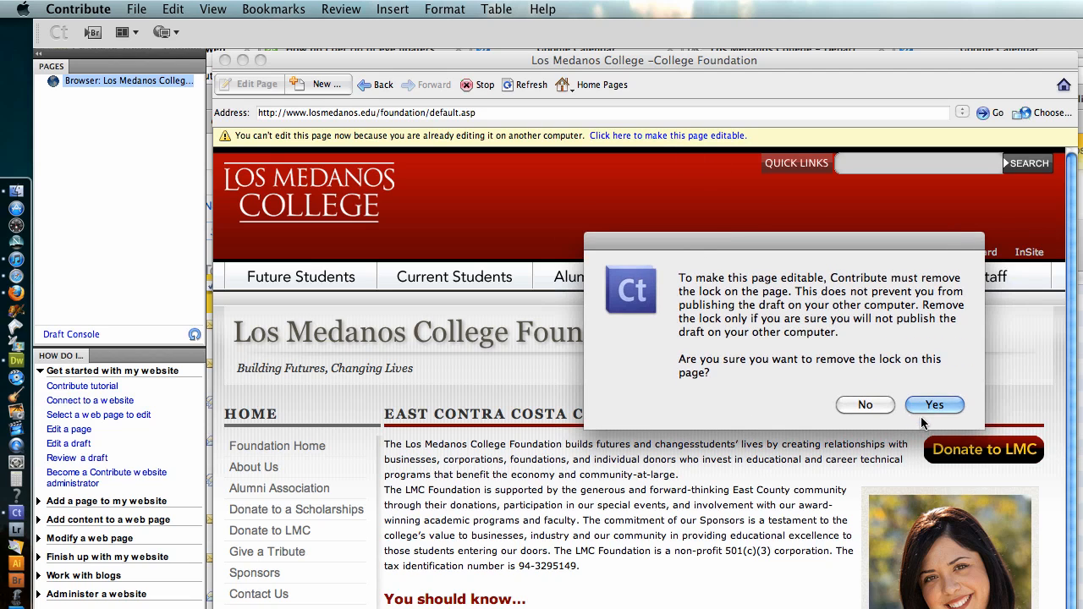
{"action": "left_click", "coordinate": [932, 405]}
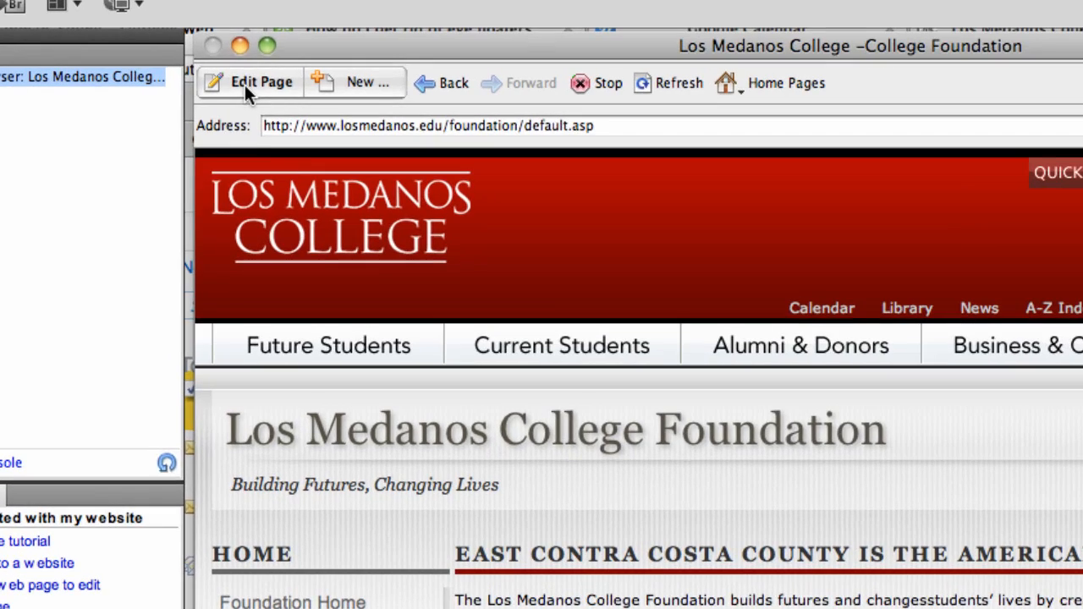
{"action": "left_click", "coordinate": [250, 87]}
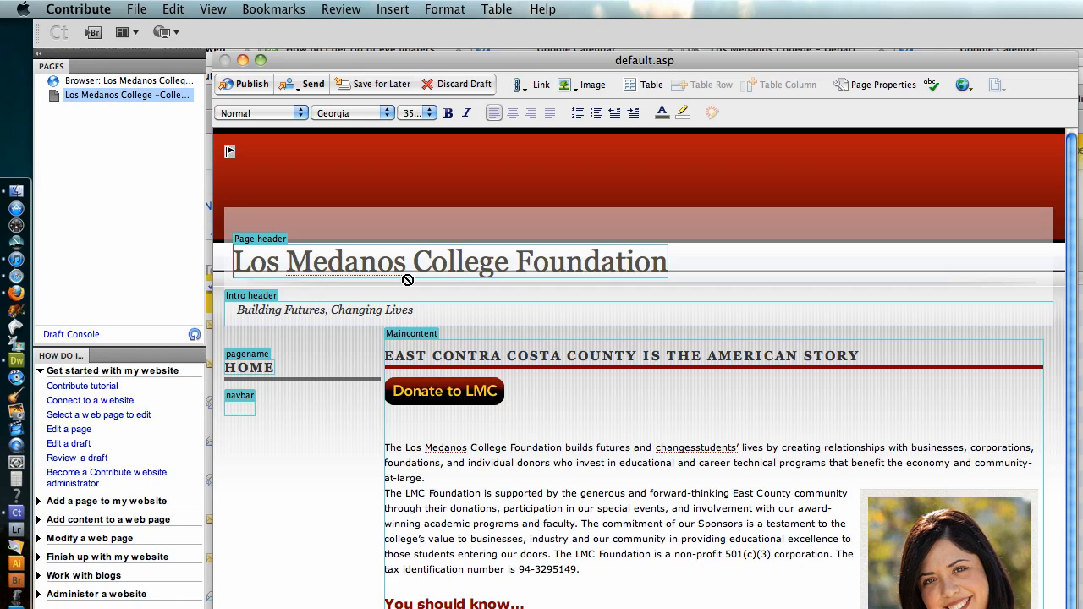
Insert a line break after "community-at-large." to separate the first two paragraphs of the main content
{"action": "left_click", "coordinate": [242, 394]}
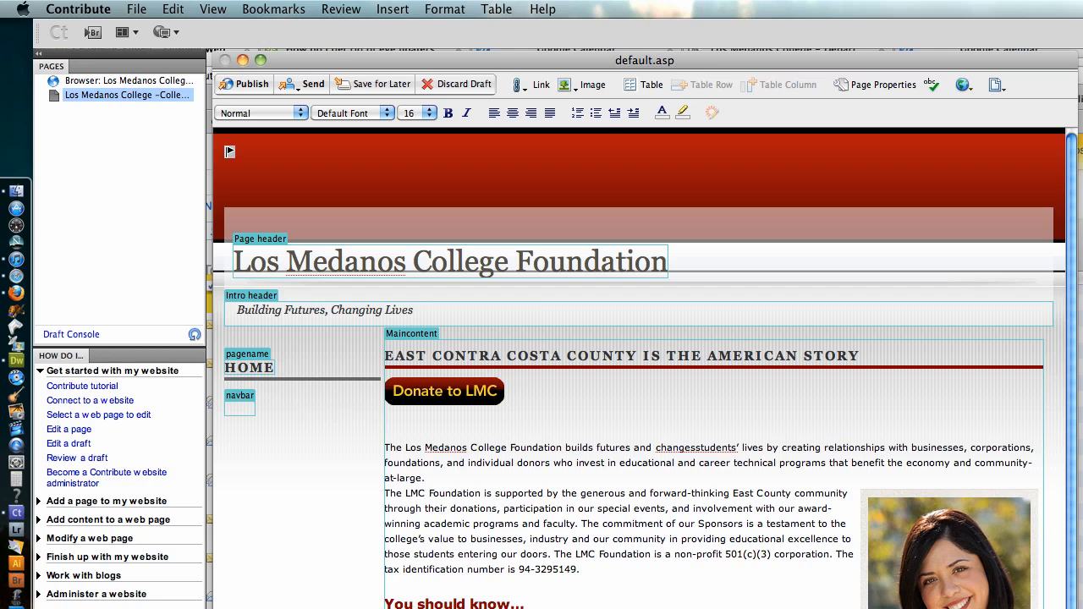
{"action": "double_click", "coordinate": [449, 448]}
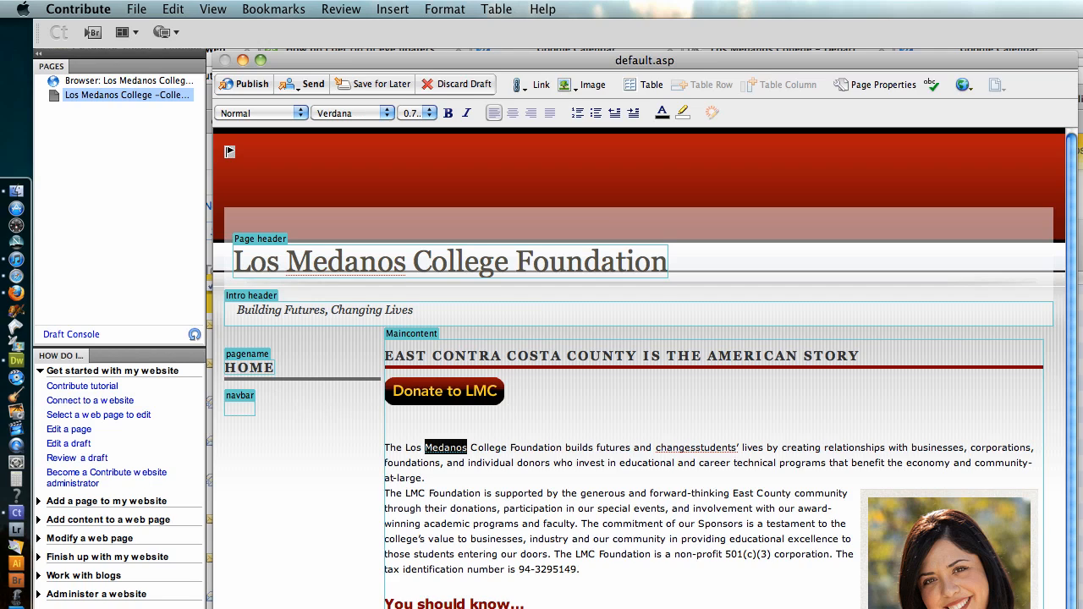
{"action": "scroll", "coordinate": [645, 368], "scroll_direction": "down", "scroll_amount": 5}
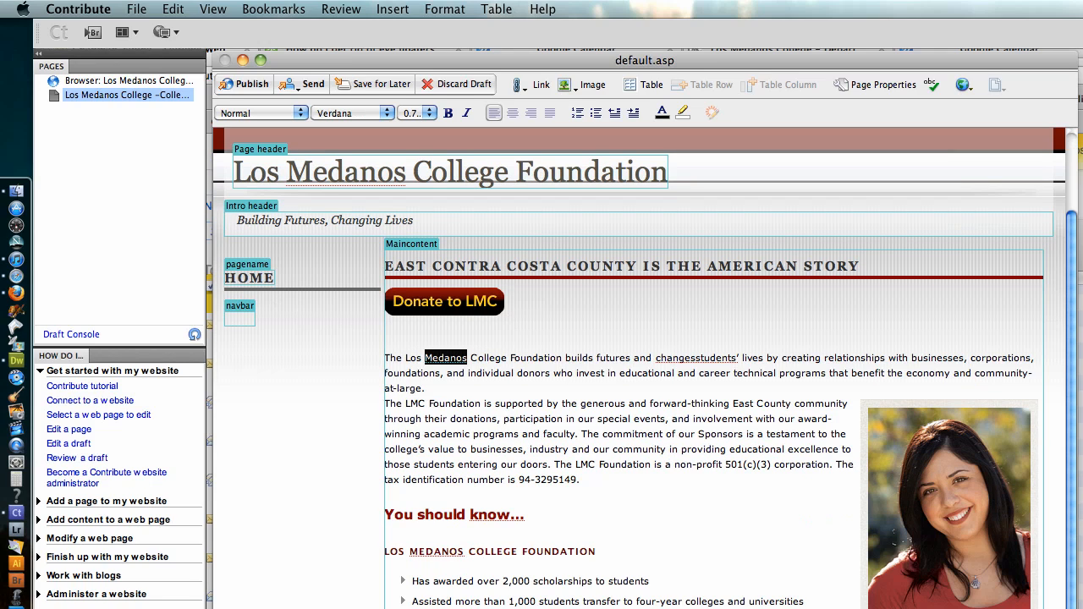
{"action": "left_click", "coordinate": [426, 388]}
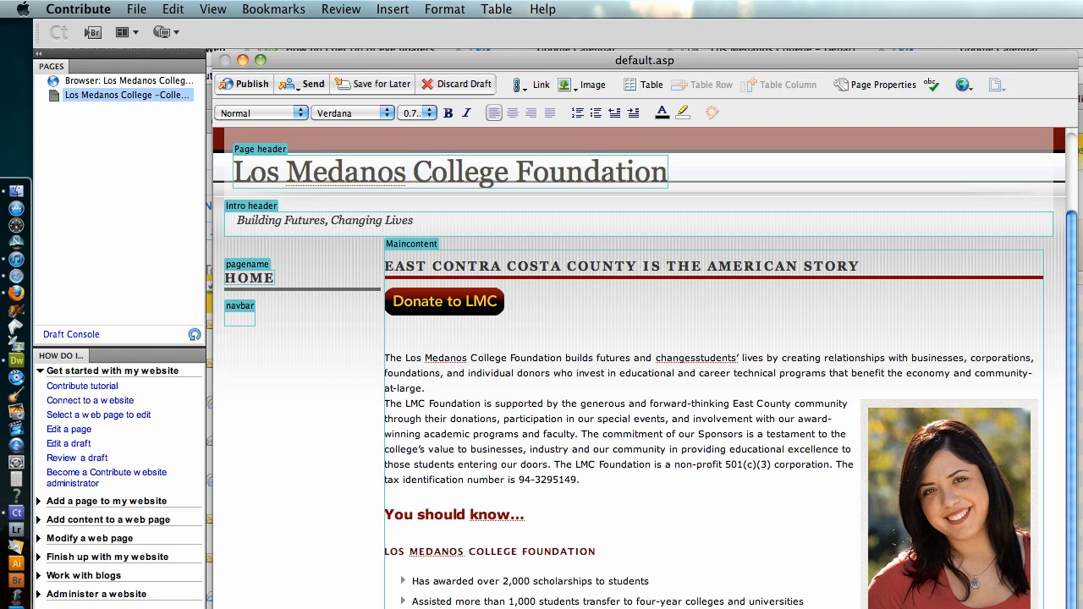
{"action": "key", "text": "Return"}
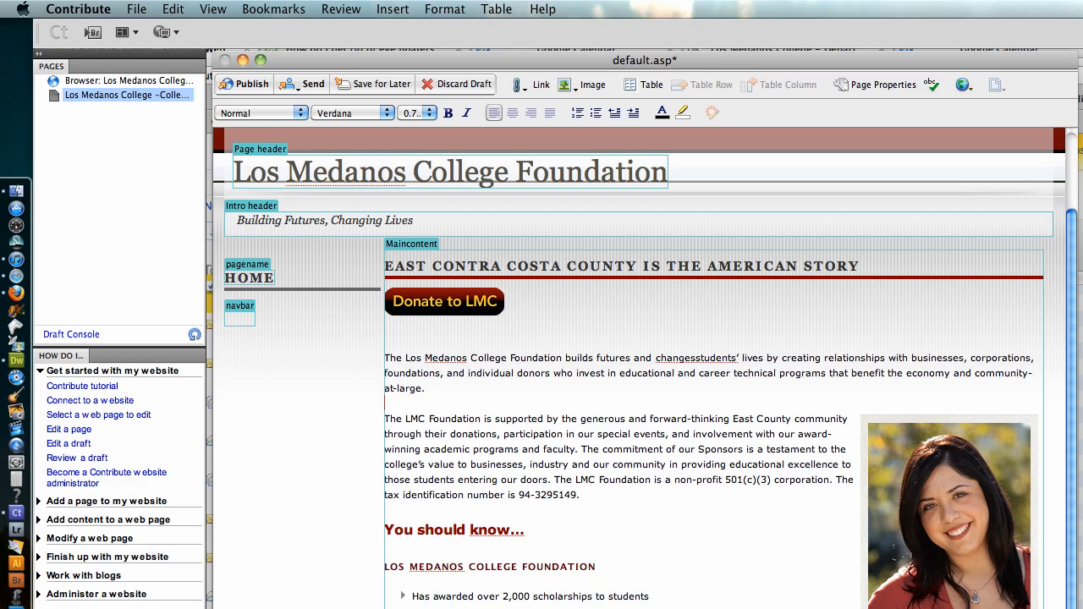
Preview the draft in Safari, accepting the temporary copy, and examine the preview page and its temporary address
{"action": "scroll", "coordinate": [643, 368], "scroll_direction": "up", "scroll_amount": 3}
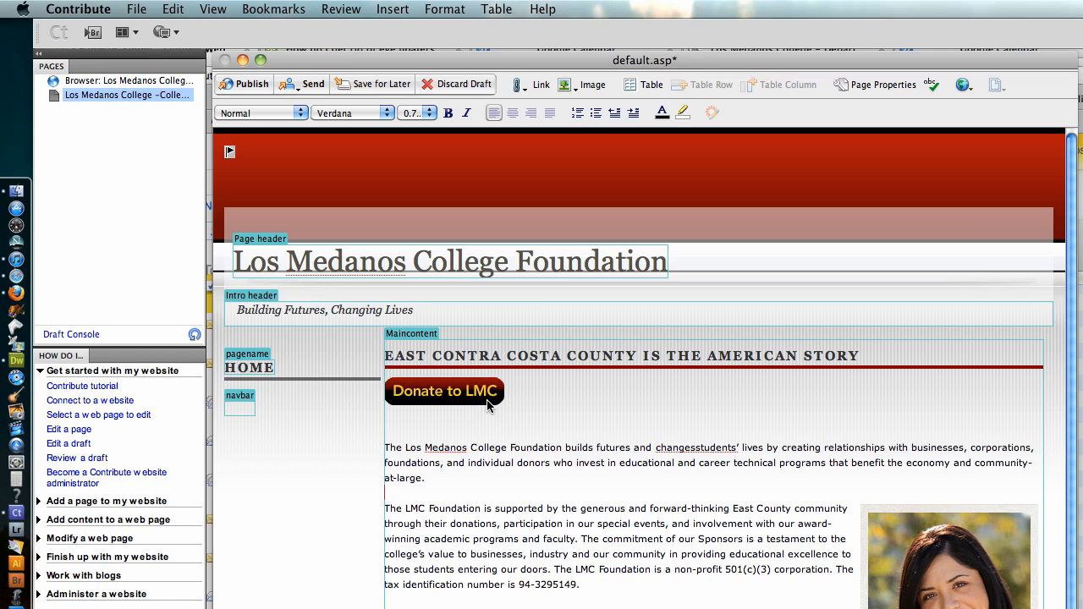
{"action": "left_click", "coordinate": [139, 7]}
{"action": "mouse_move", "coordinate": [190, 231]}
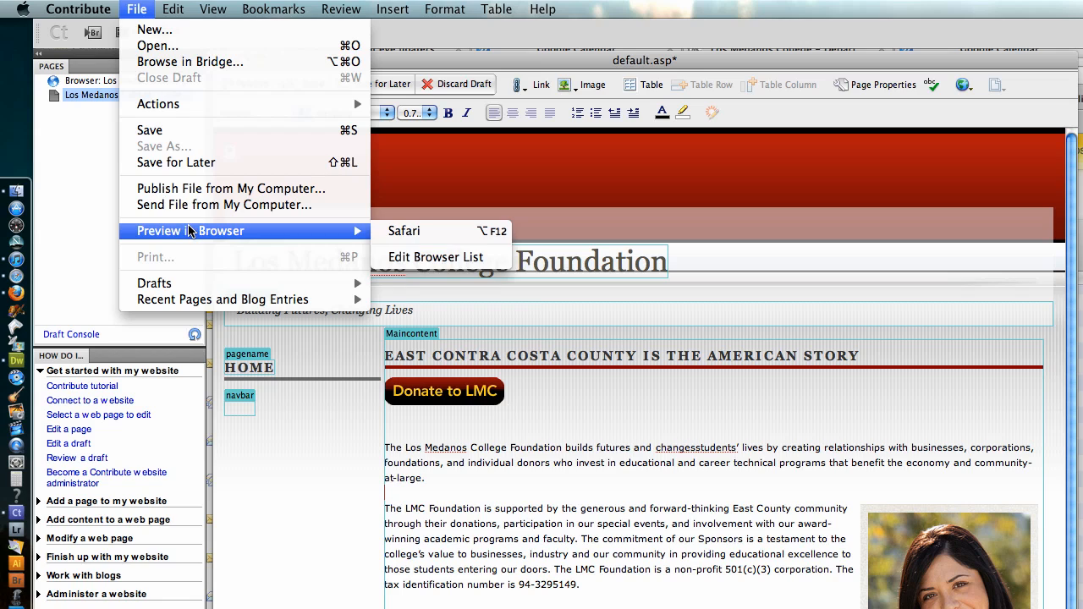
{"action": "left_click", "coordinate": [402, 230]}
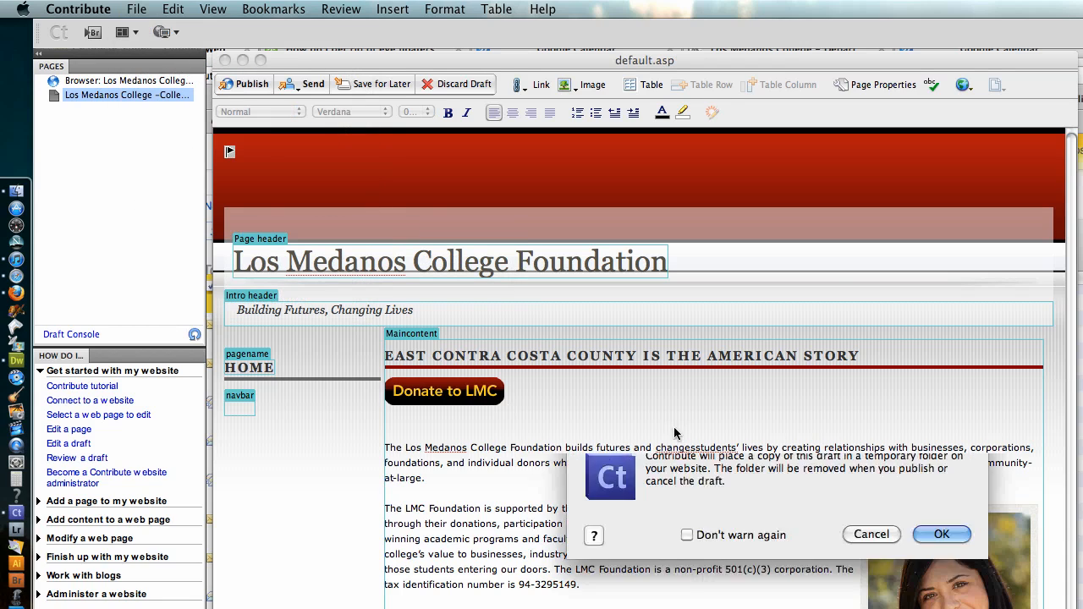
{"action": "left_click", "coordinate": [727, 349]}
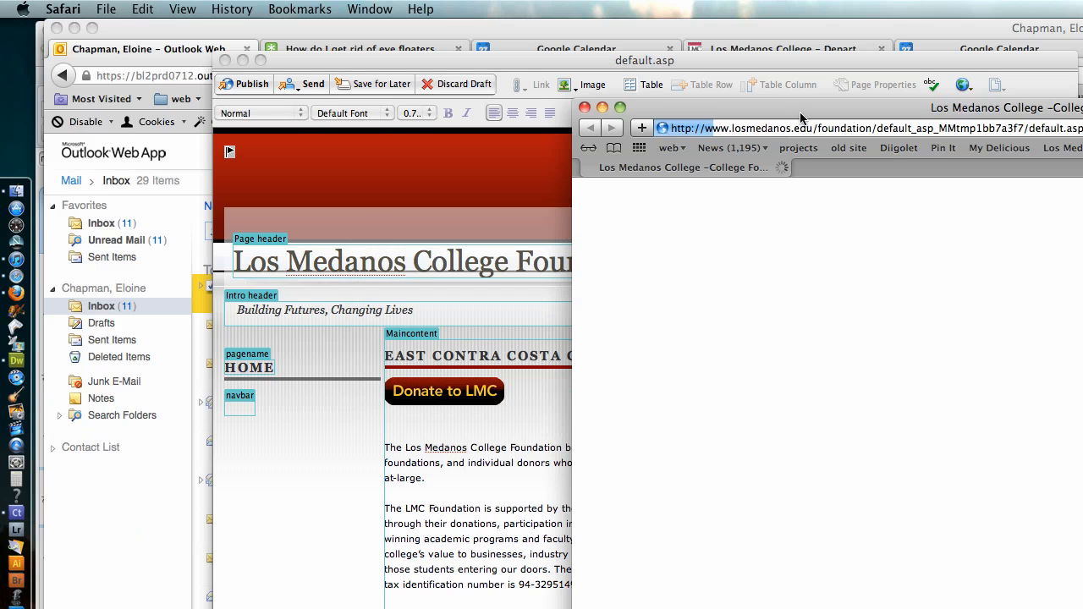
{"action": "left_click_drag", "start_coordinate": [802, 113], "coordinate": [426, 57]}
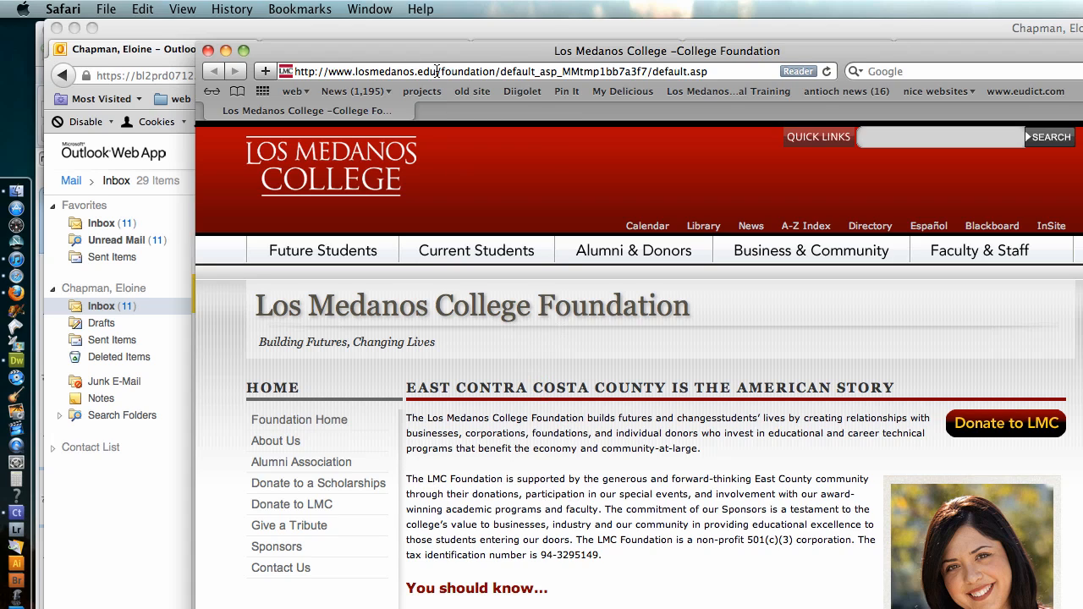
{"action": "left_click", "coordinate": [437, 71]}
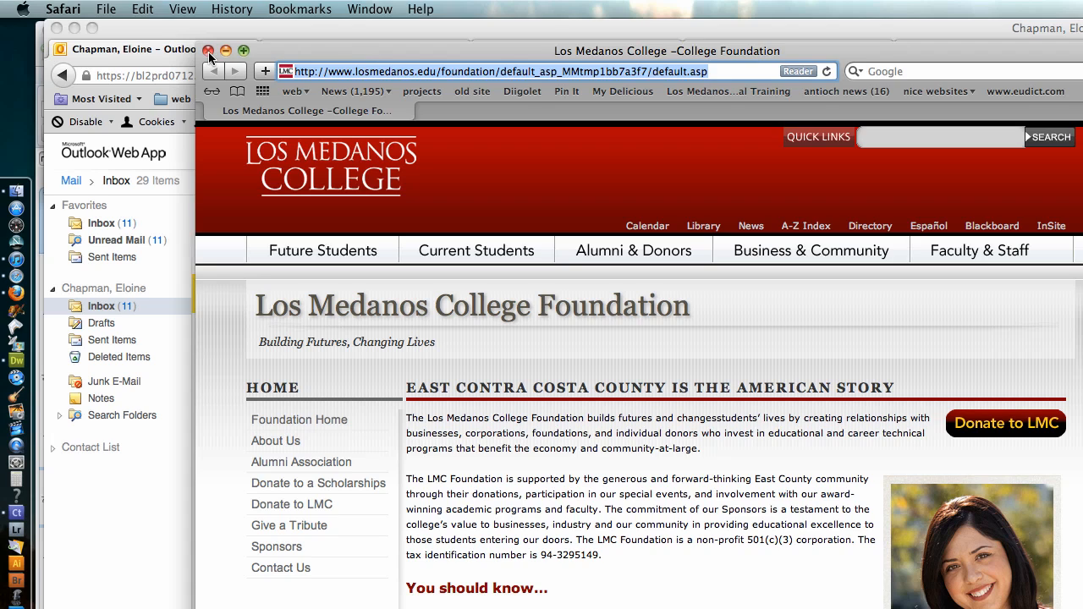
Switch back to Contribute and publish the edited Foundation page to the website
{"action": "key", "text": "super+Tab"}
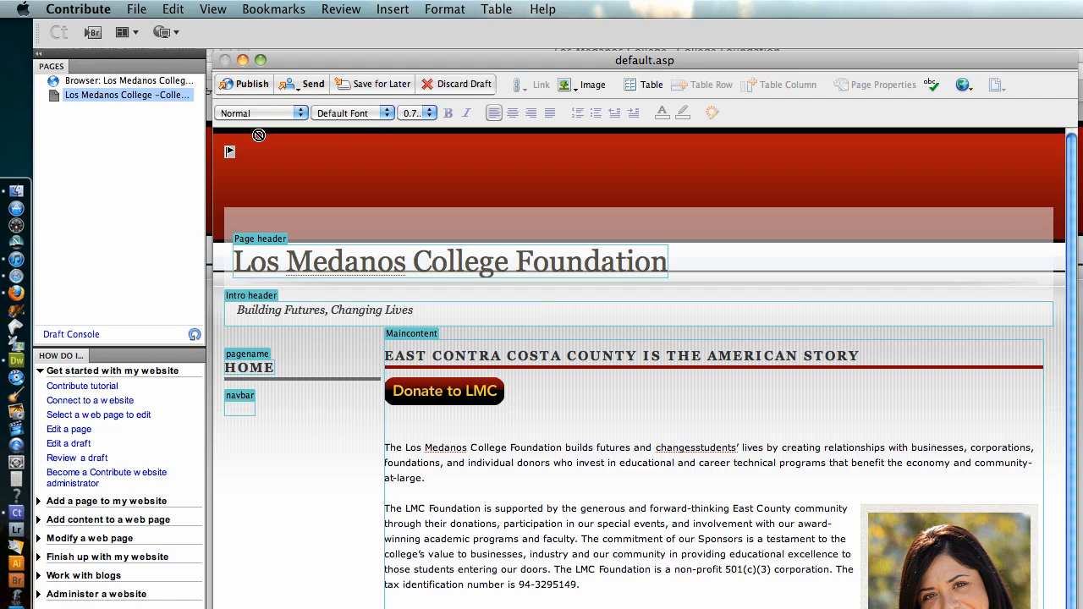
{"action": "left_click", "coordinate": [248, 87]}
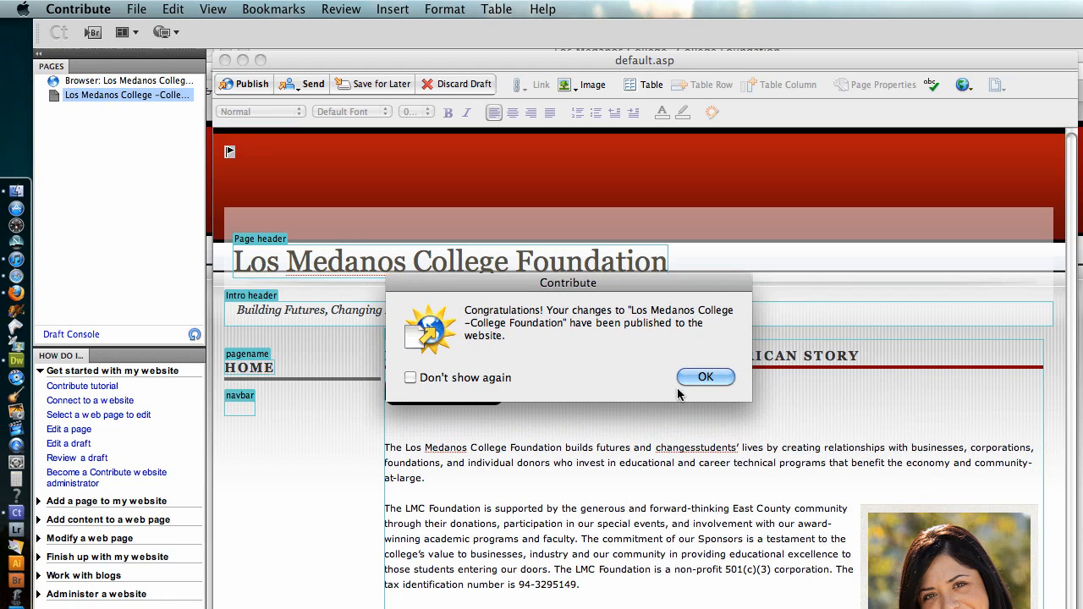
{"action": "left_click", "coordinate": [706, 373]}
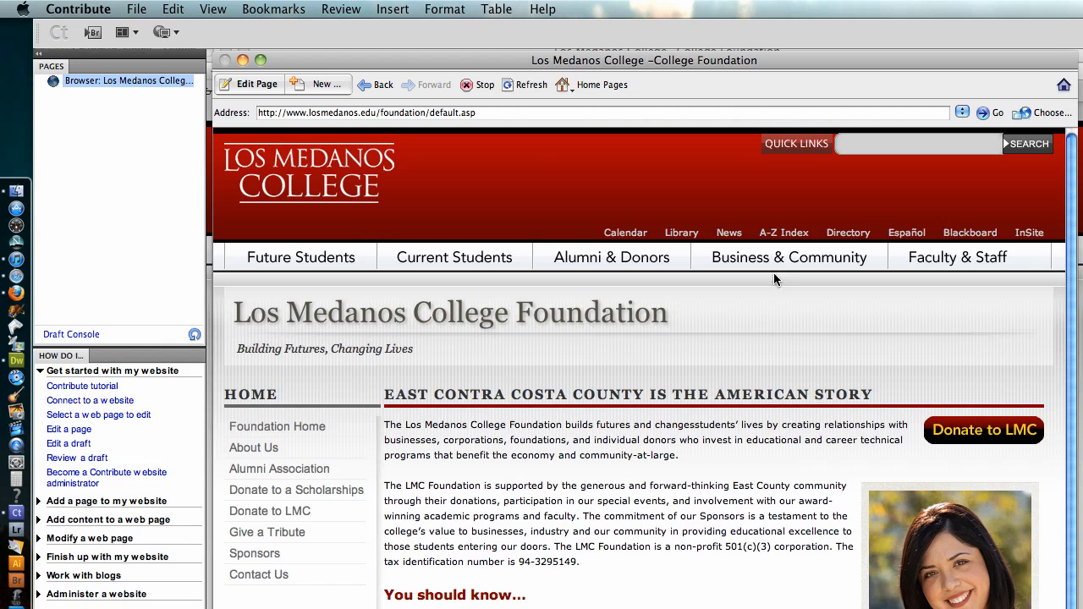
Check the published page's address and reopen the Foundation home page as a draft for editing
{"action": "key", "text": "super+l"}
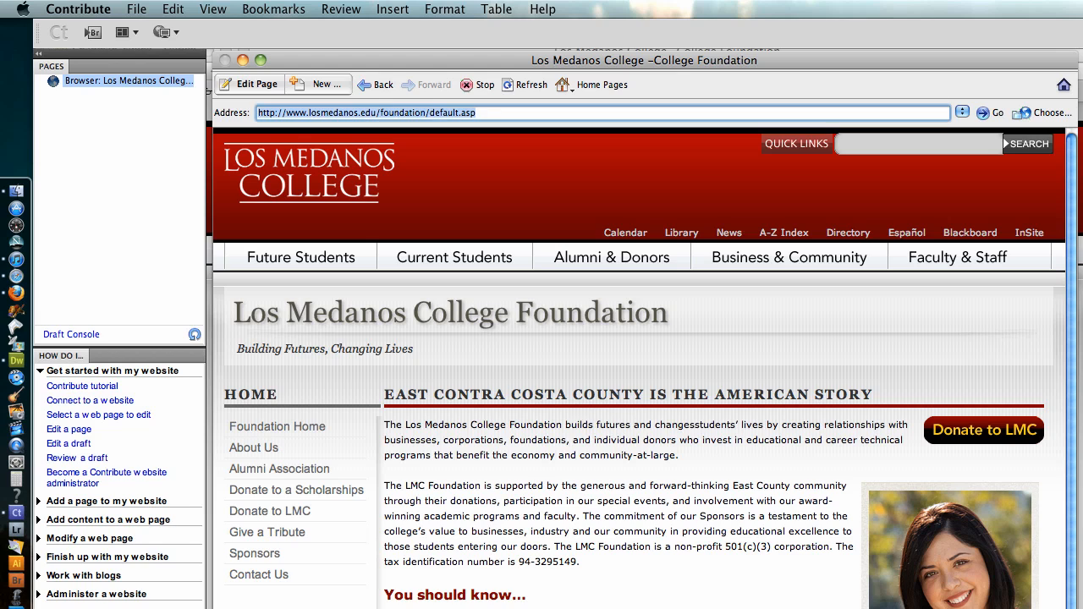
{"action": "mouse_move", "coordinate": [525, 259]}
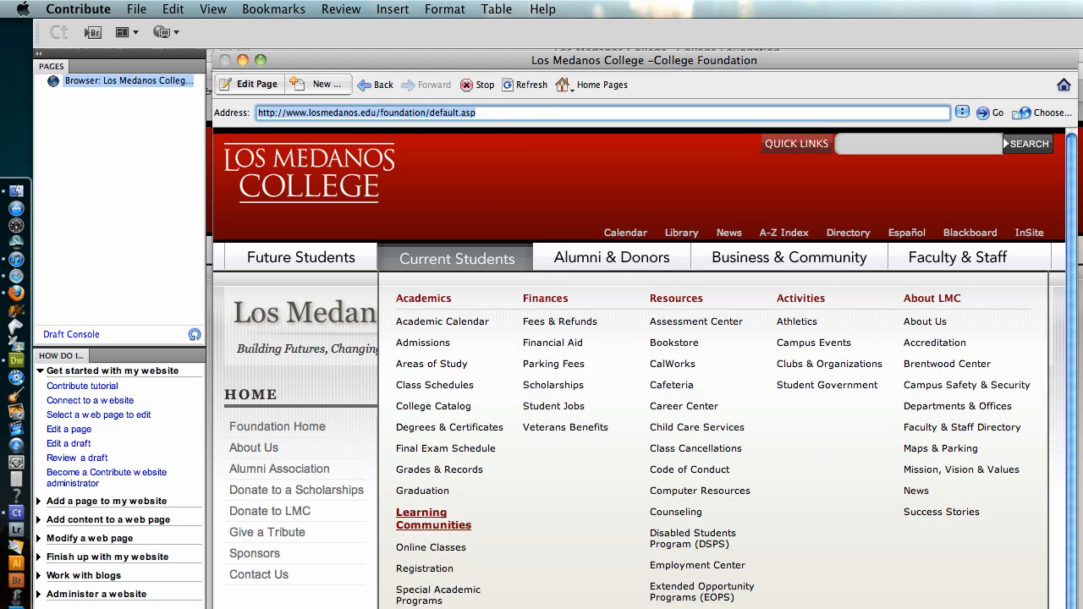
{"action": "left_click", "coordinate": [253, 89]}
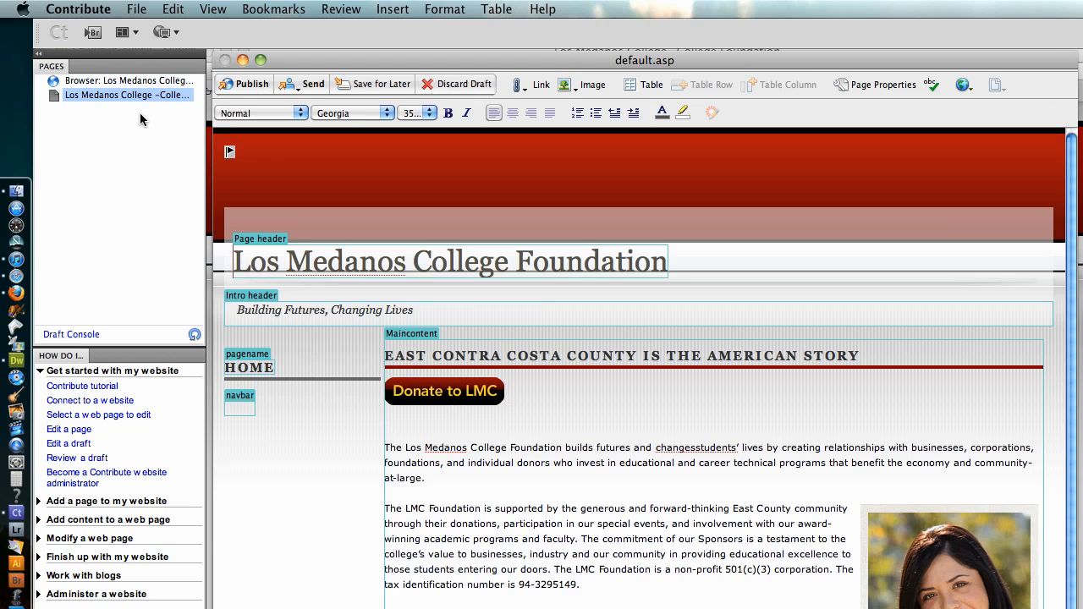
Switch back and forth between the live Foundation page and its unpublished draft, ending on the draft
{"action": "left_click", "coordinate": [85, 81]}
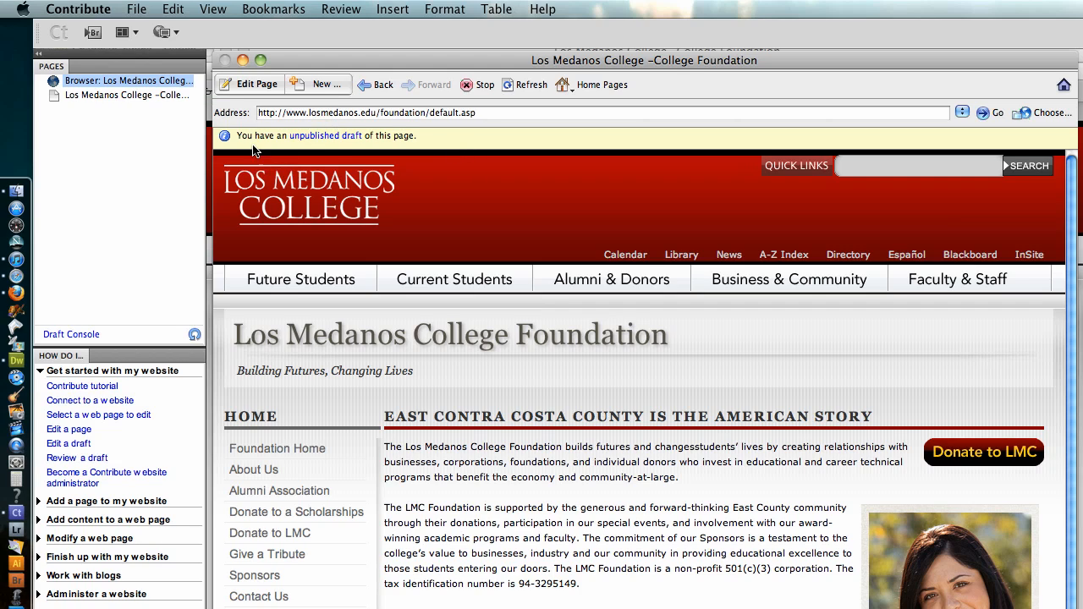
{"action": "left_click", "coordinate": [319, 138]}
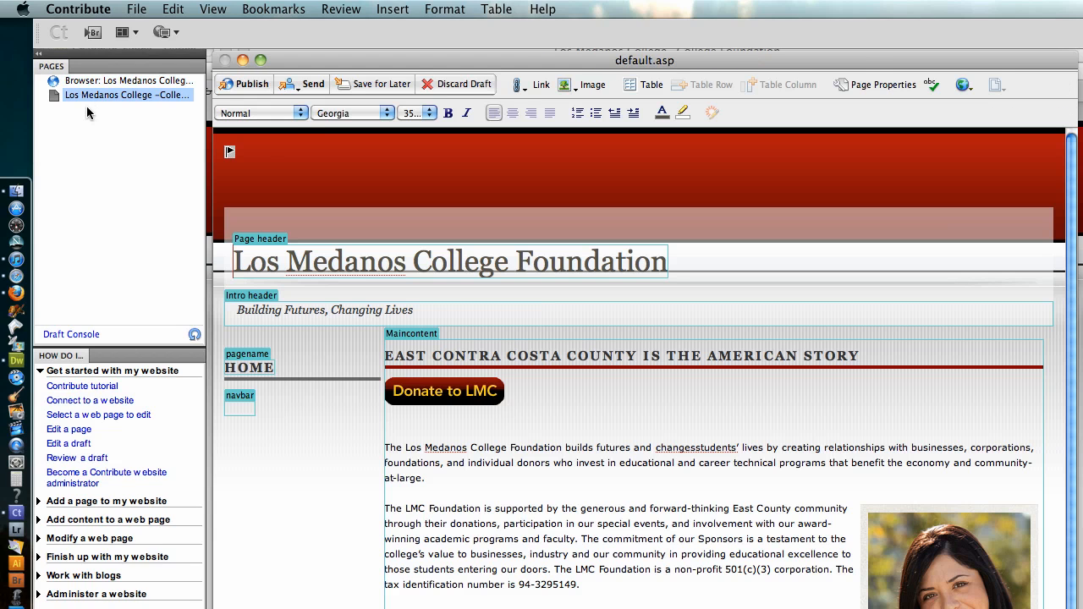
{"action": "left_click", "coordinate": [84, 82]}
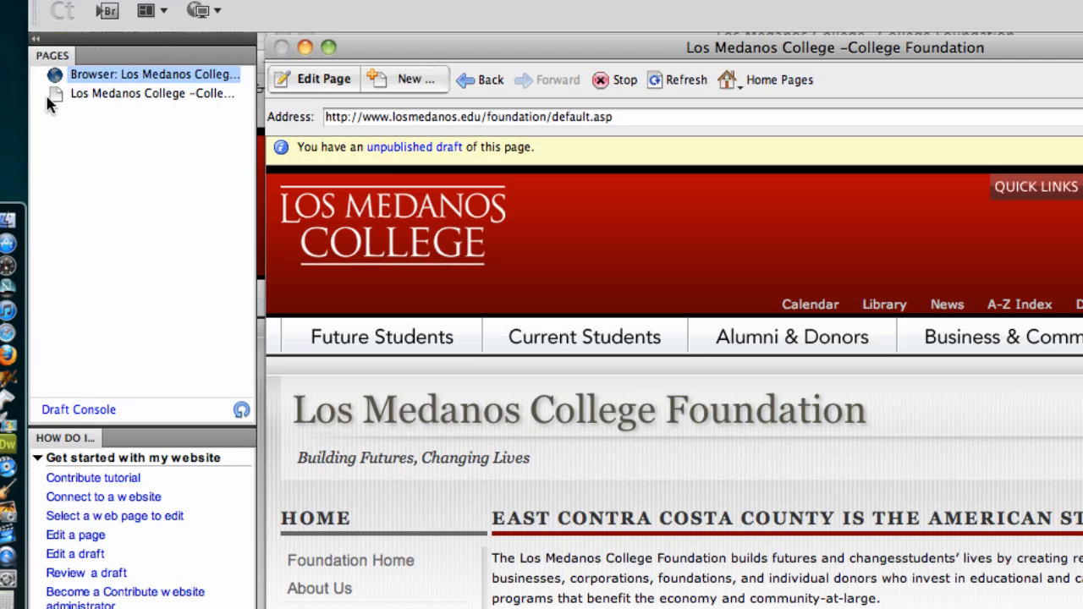
{"action": "left_click", "coordinate": [112, 94]}
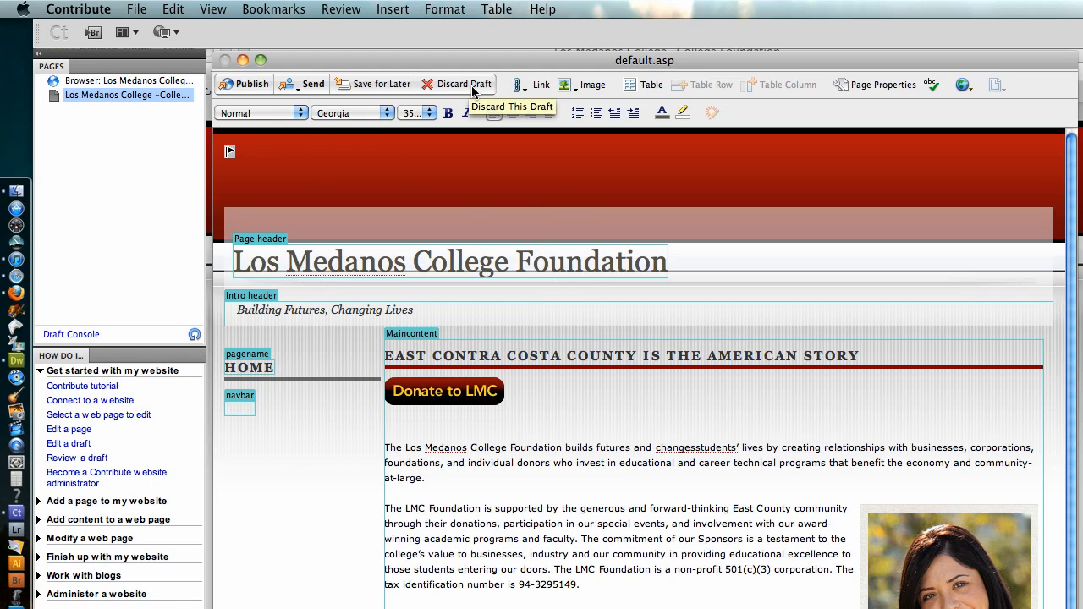
Discard the unpublished draft of the Foundation page and confirm losing its changes
{"action": "left_click", "coordinate": [473, 90]}
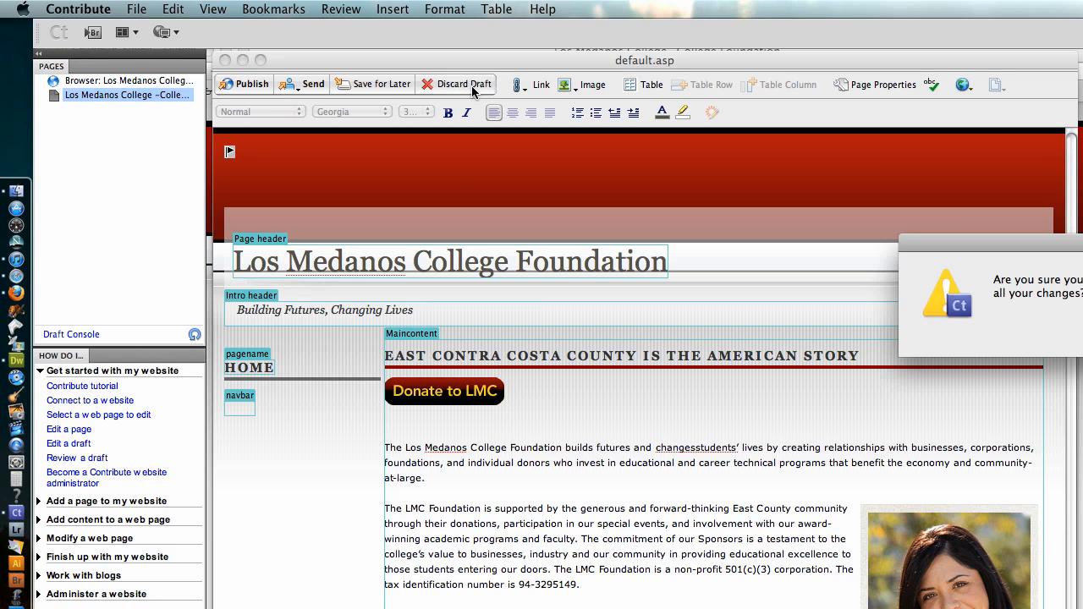
{"action": "left_click_drag", "start_coordinate": [1045, 244], "coordinate": [677, 230]}
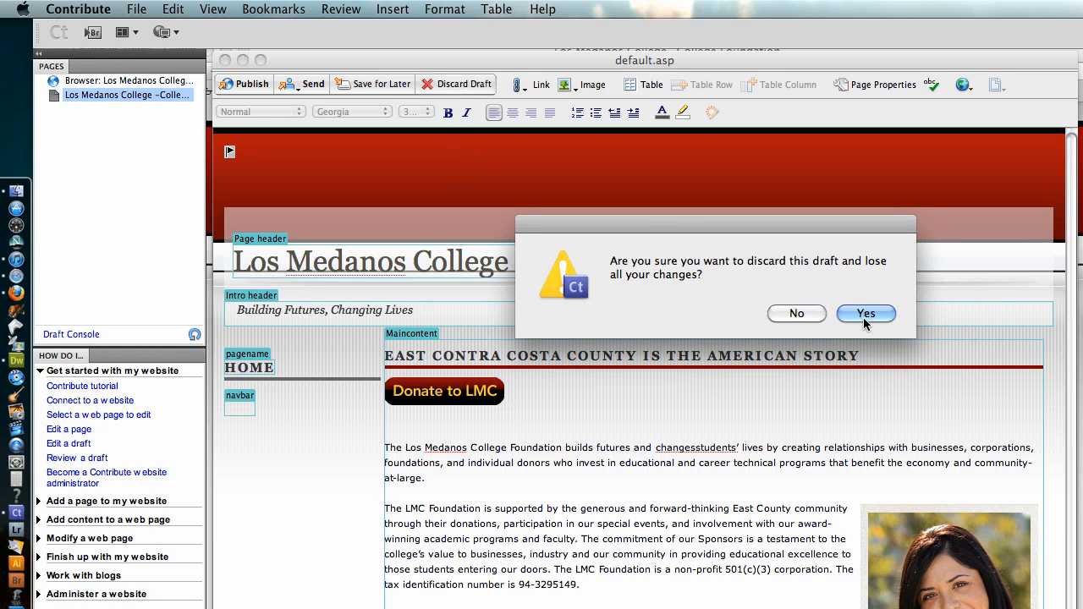
{"action": "left_click", "coordinate": [866, 315]}
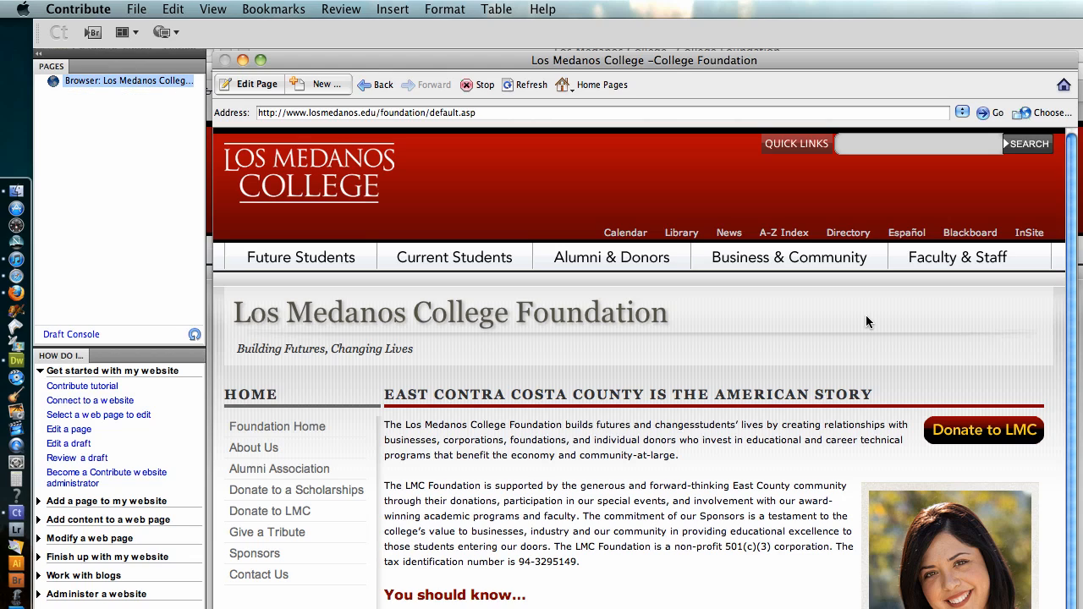